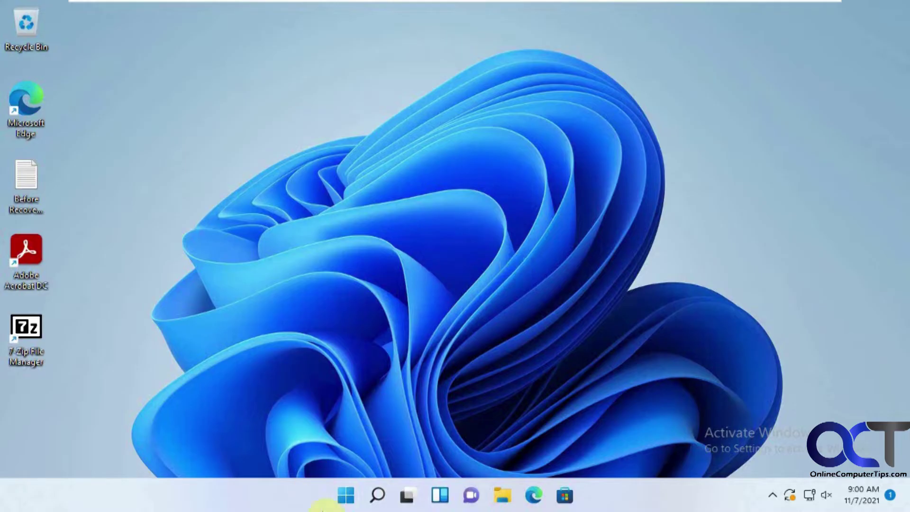
Briefly open the Calendar and Mail apps from Start, then close both
click(346, 495)
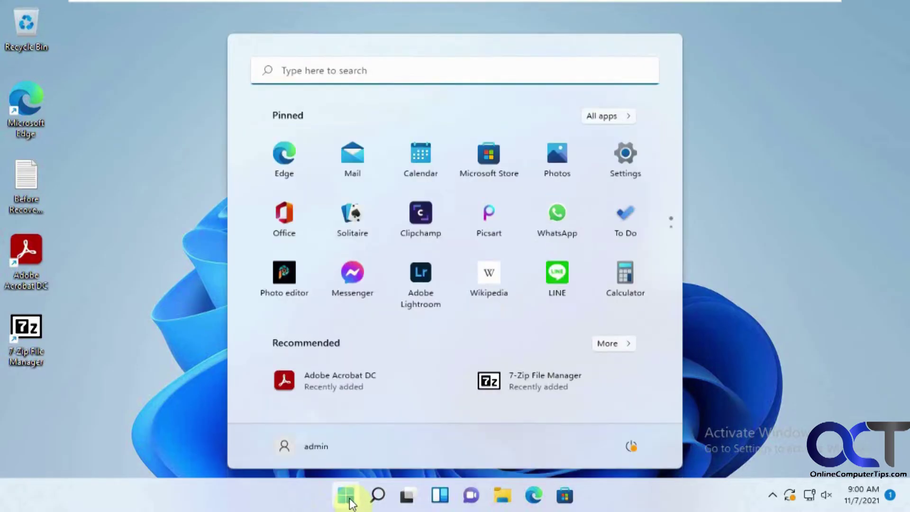
click(422, 153)
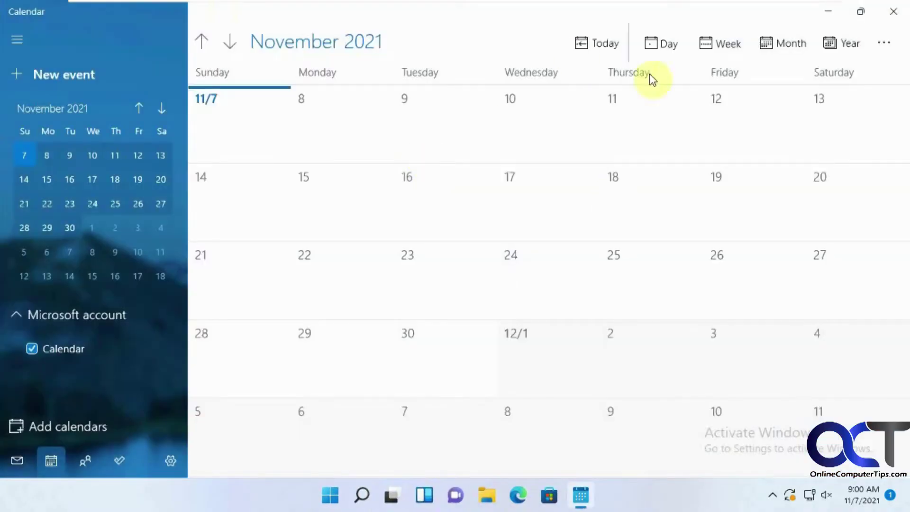
click(893, 12)
click(349, 496)
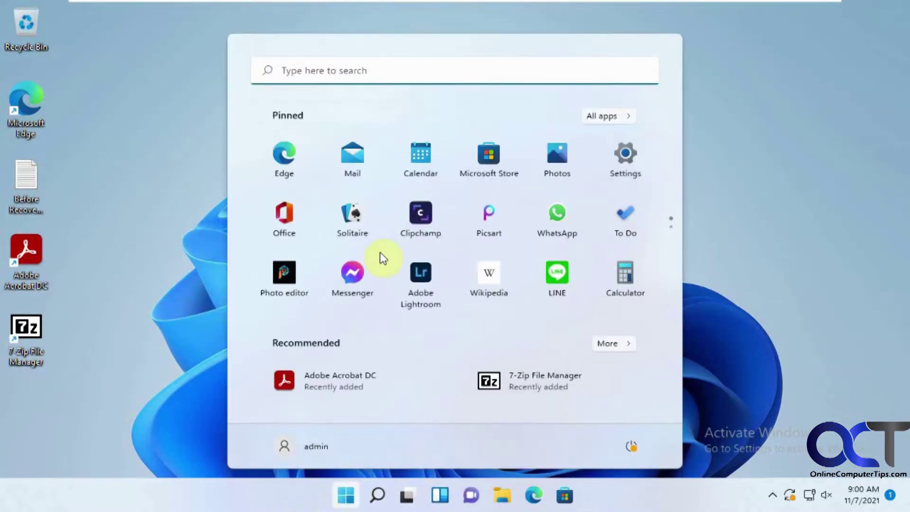
click(358, 161)
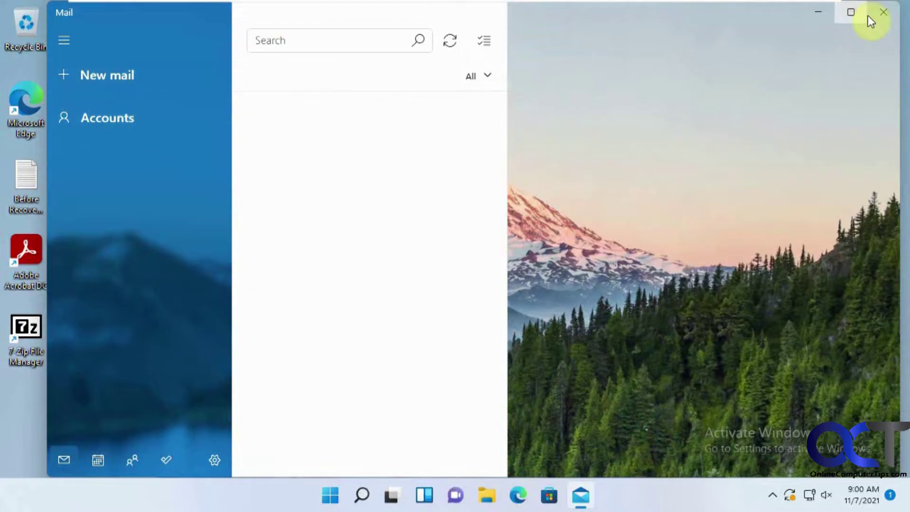
click(881, 11)
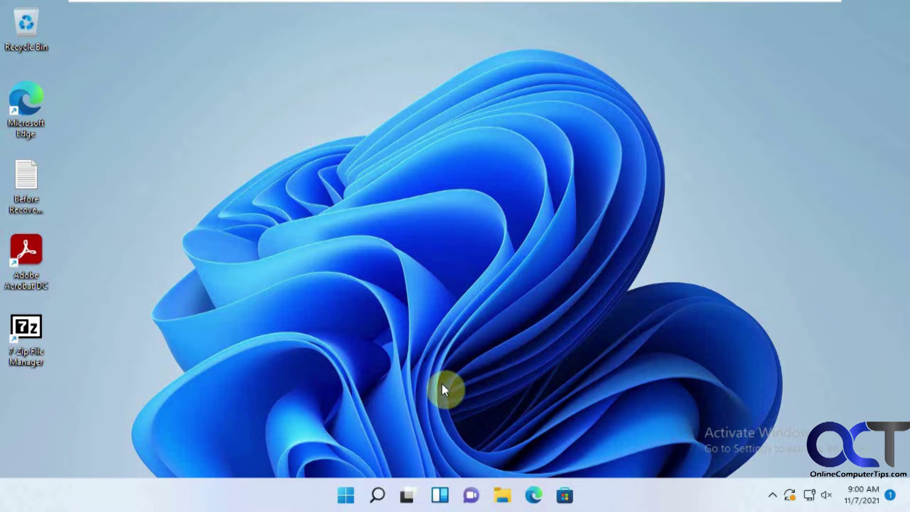
Launch Settings from Start and go to Accounts › Email & accounts
click(346, 495)
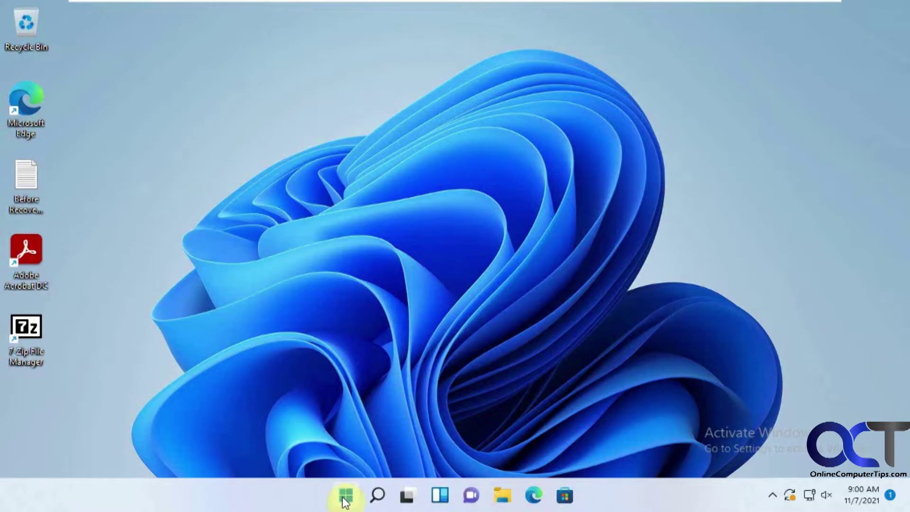
click(629, 160)
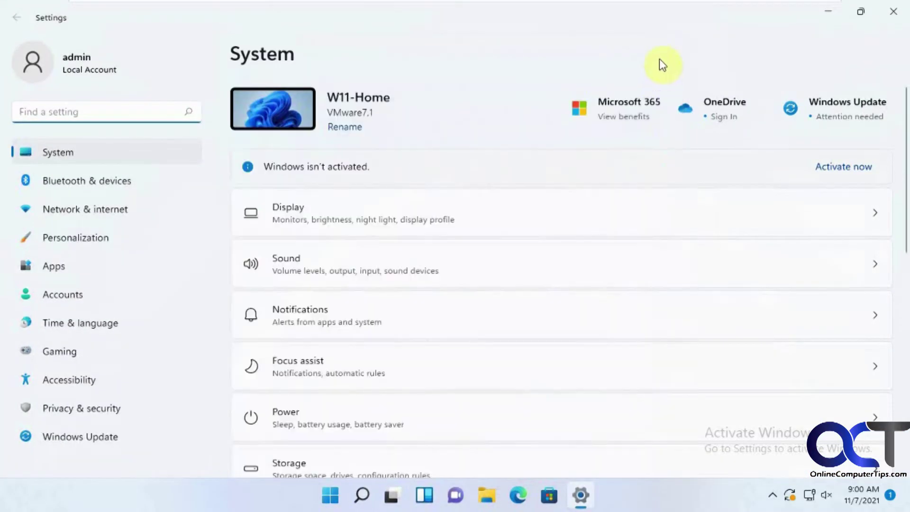
click(57, 298)
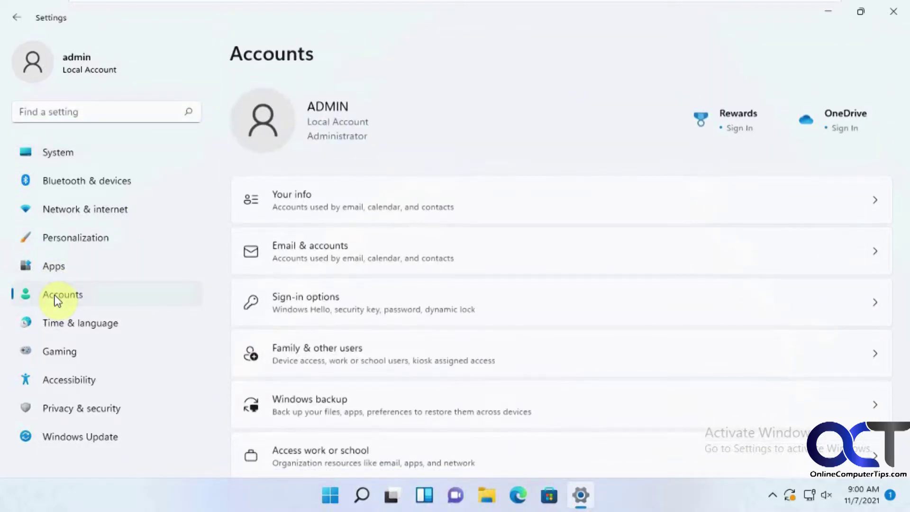
click(305, 256)
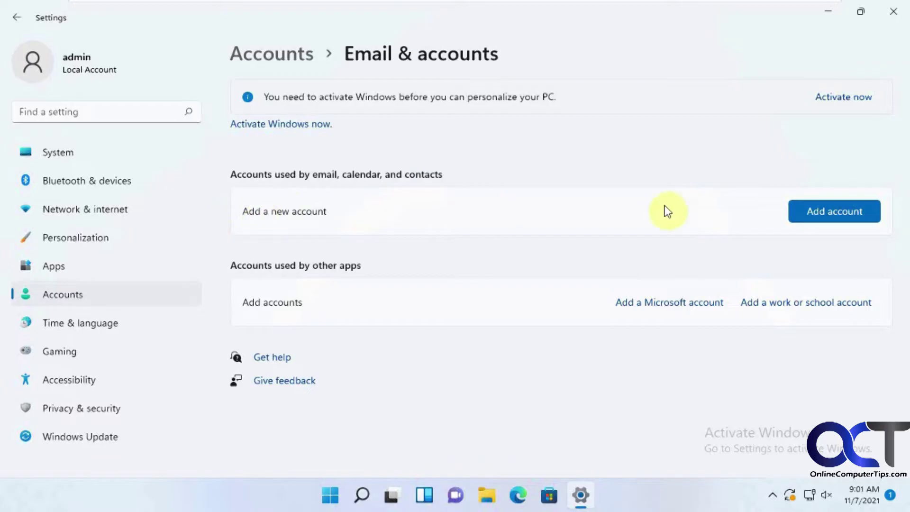
Choose Add account and scroll the provider list down to Other account (POP, IMAP) and Advanced setup
click(829, 212)
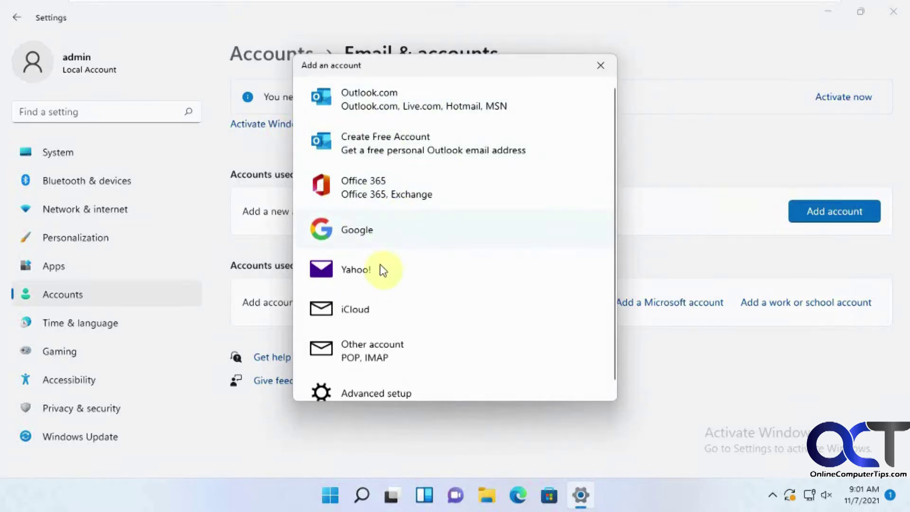
scroll(432, 358, down, 1)
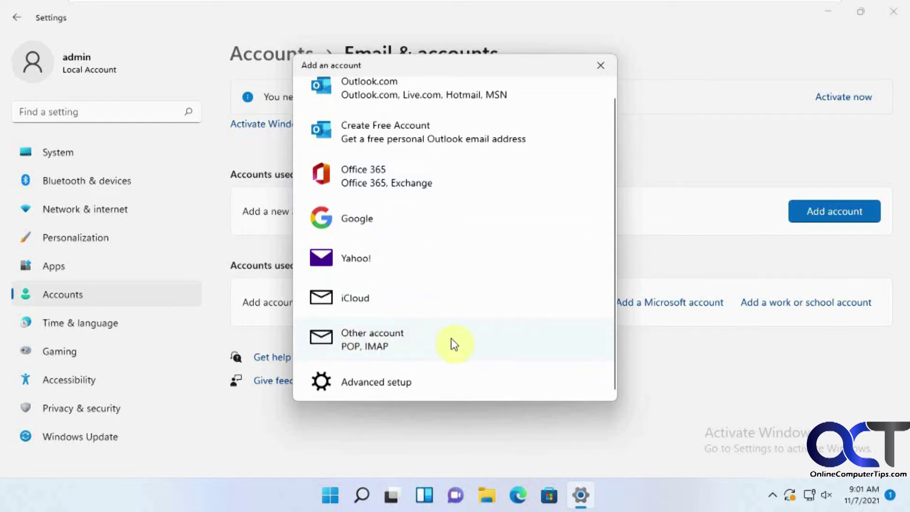
Pick Google as the provider, submit the Gmail address, and enter the account password
click(371, 223)
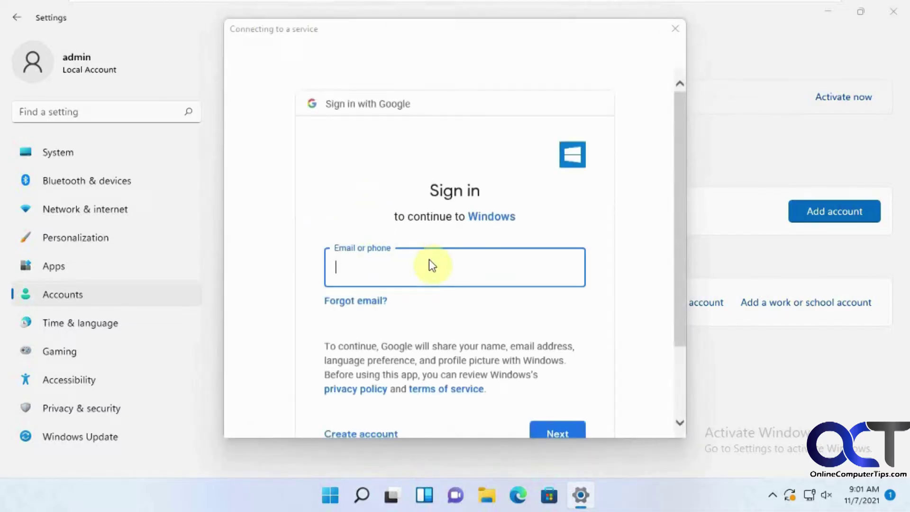
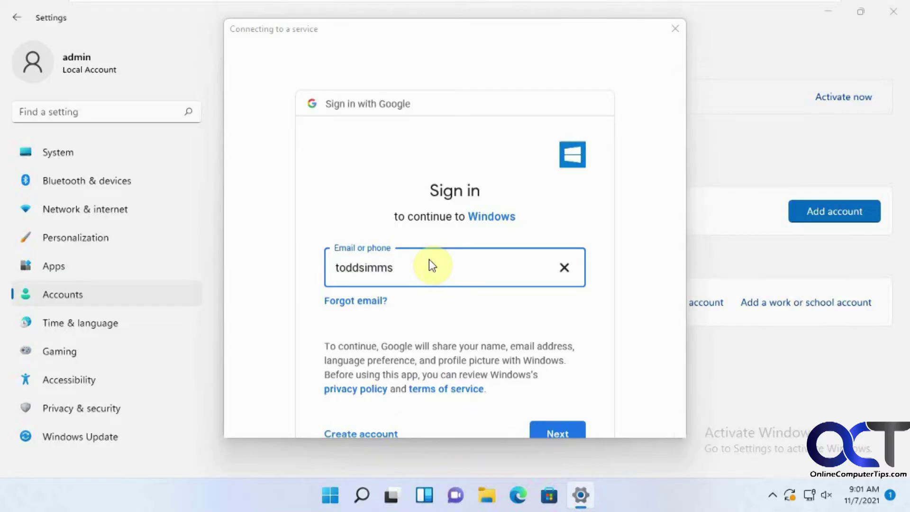
click(551, 428)
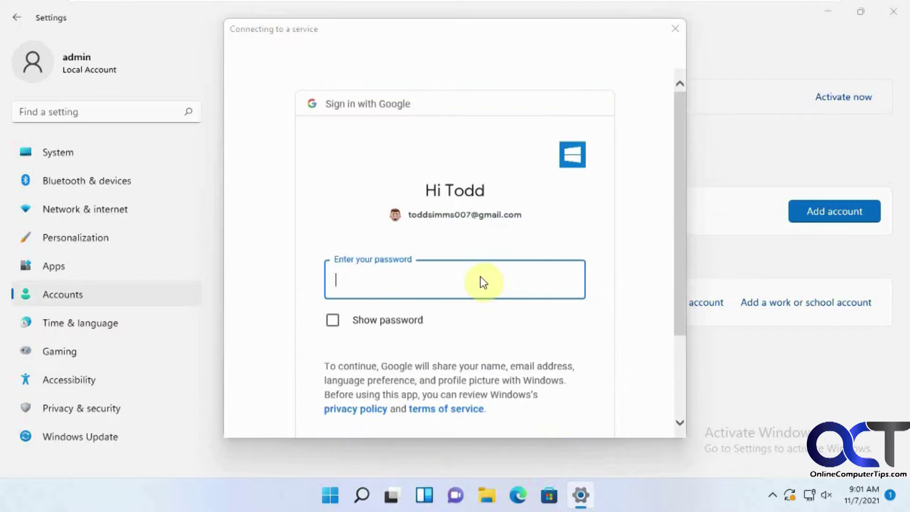
text(••••••••)
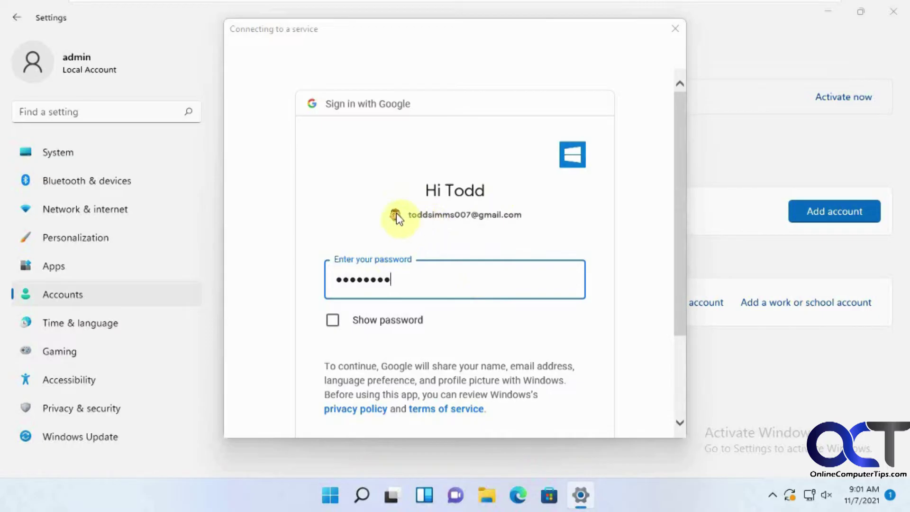
scroll(484, 335, down, 3)
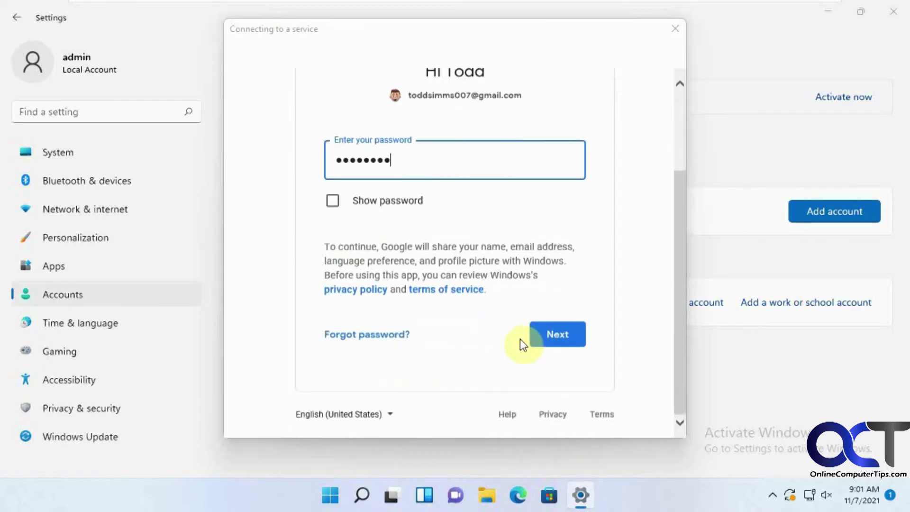
Submit the password and Allow Windows access to the Google account's mail, contacts and calendars
click(573, 338)
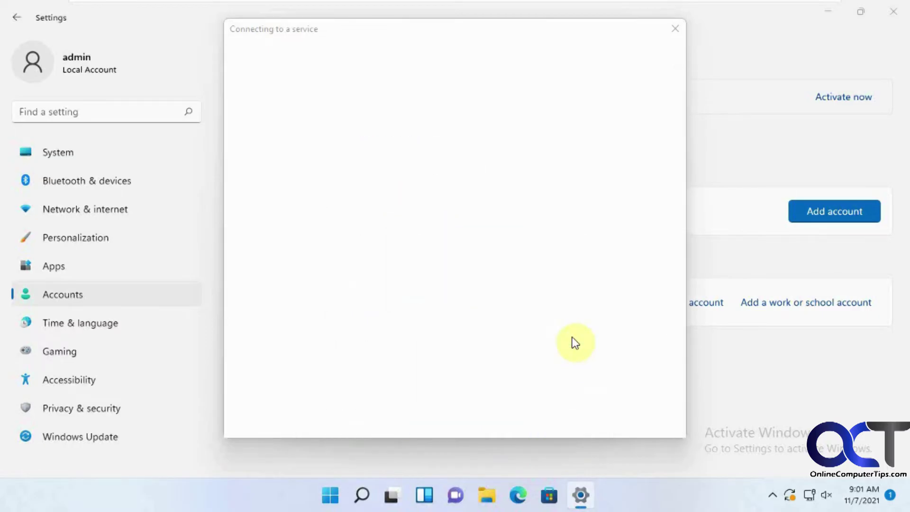
scroll(569, 298, down, 1)
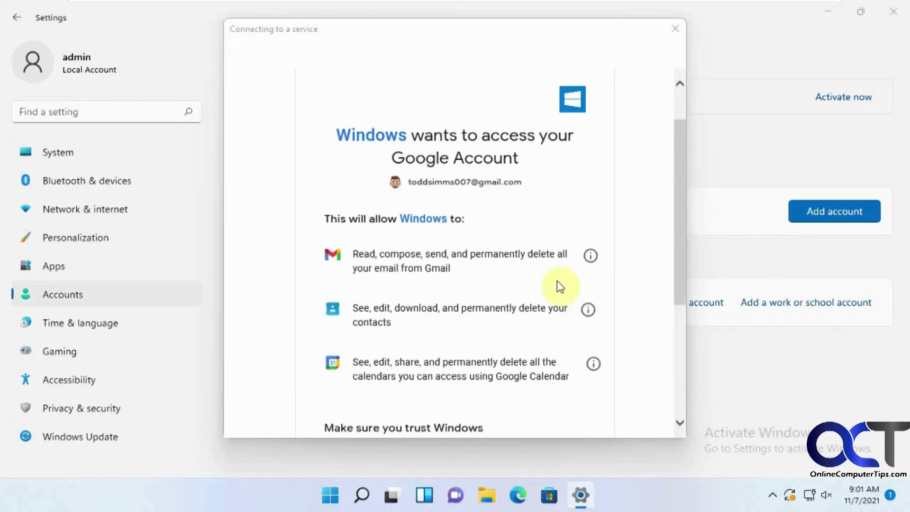
scroll(478, 164, down, 1)
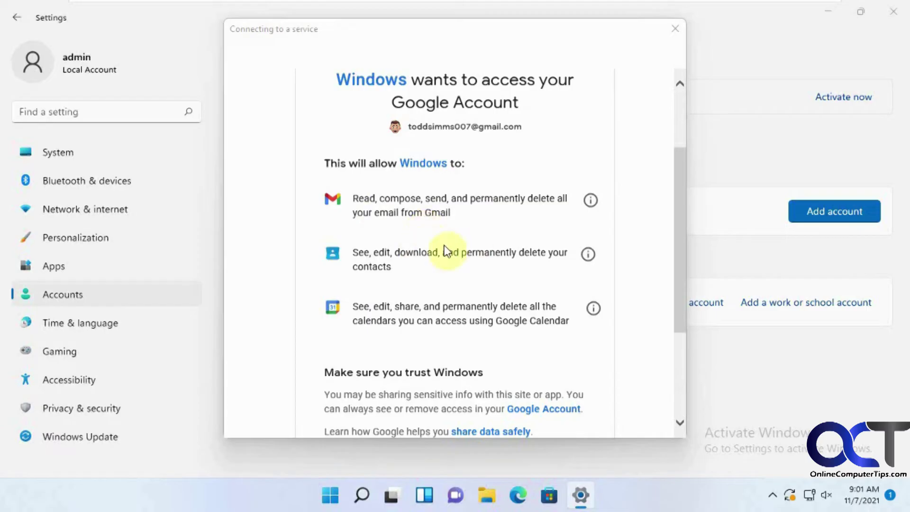
scroll(476, 252, down, 1)
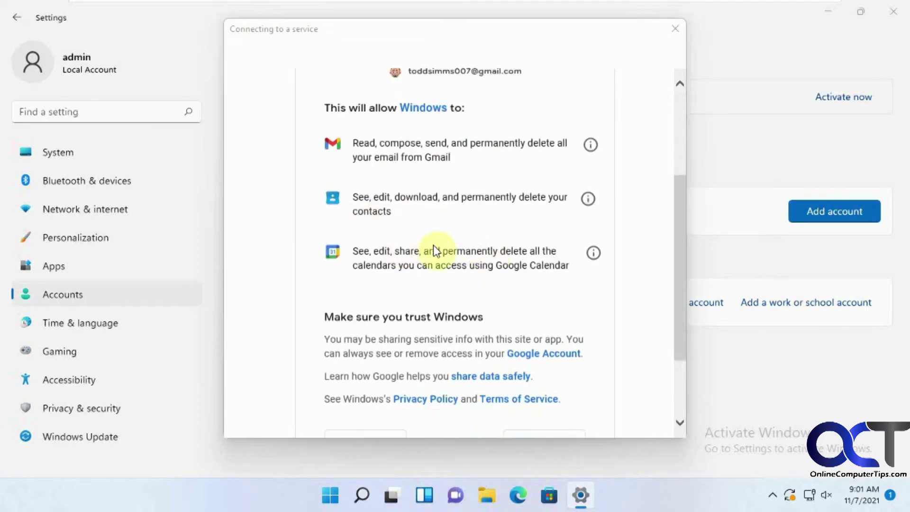
scroll(575, 265, down, 2)
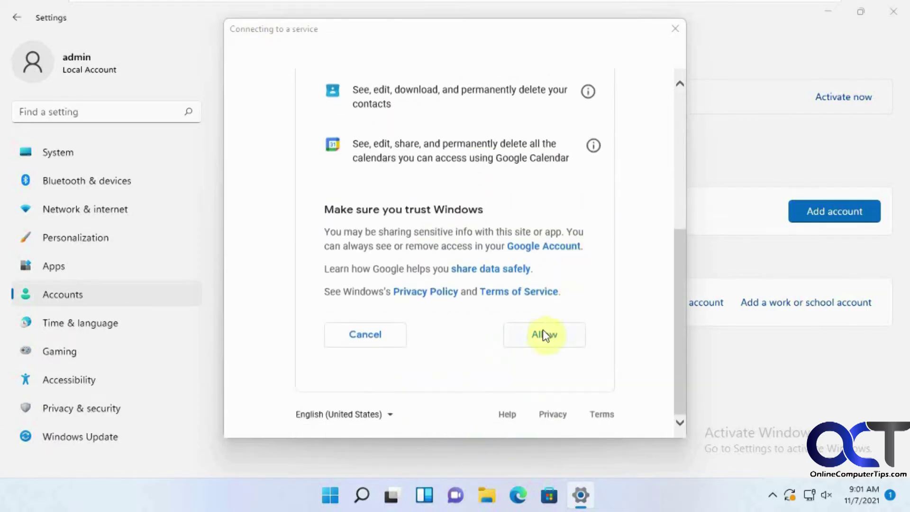
click(544, 335)
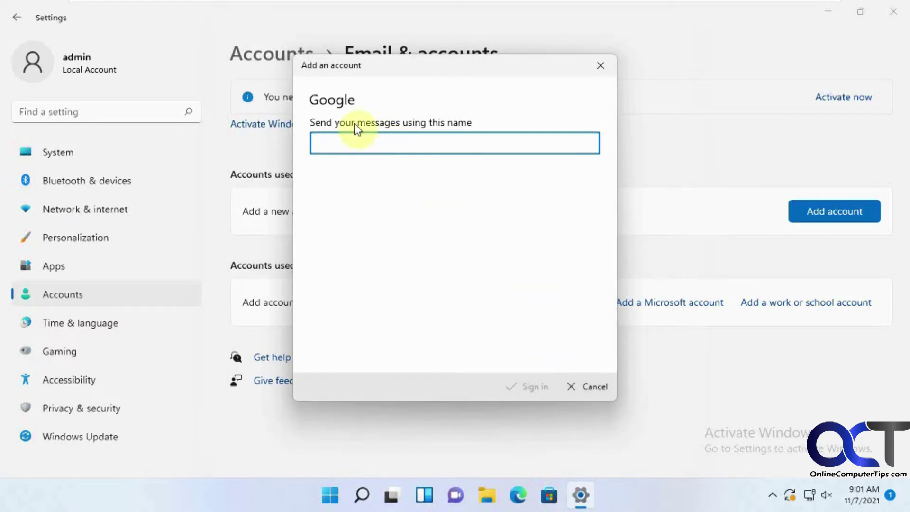
Enter the sender's name and sign in to finish adding the Gmail account
text(To)
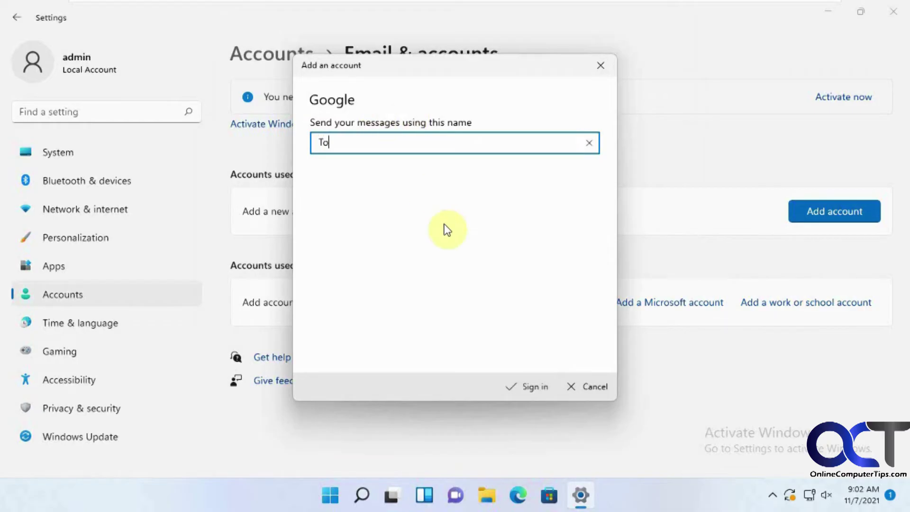
text(dd)
click(519, 386)
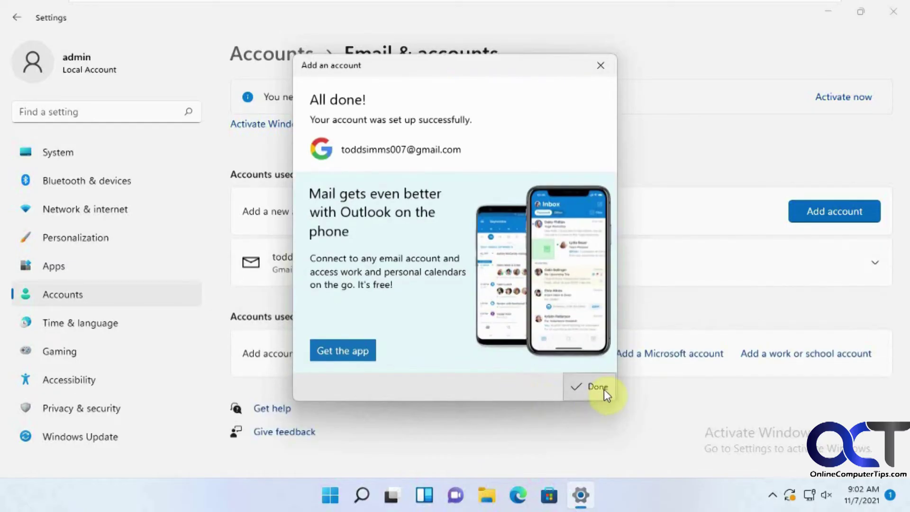
click(604, 388)
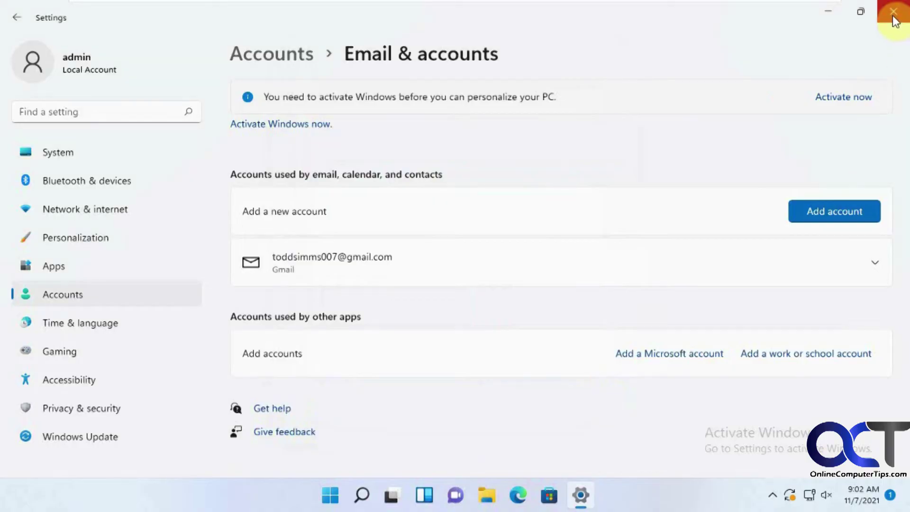
Close Settings and launch Mail to view the Gmail inbox with its 36 synced messages
click(894, 11)
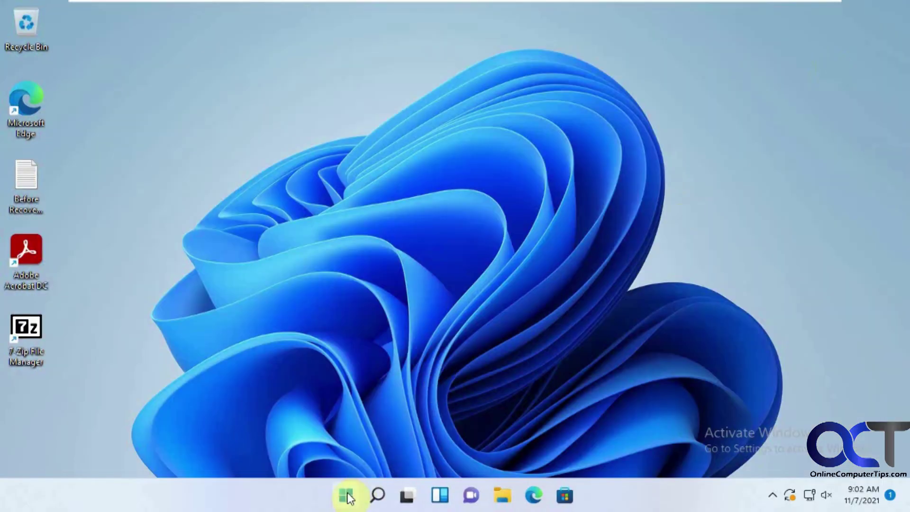
click(346, 496)
click(355, 150)
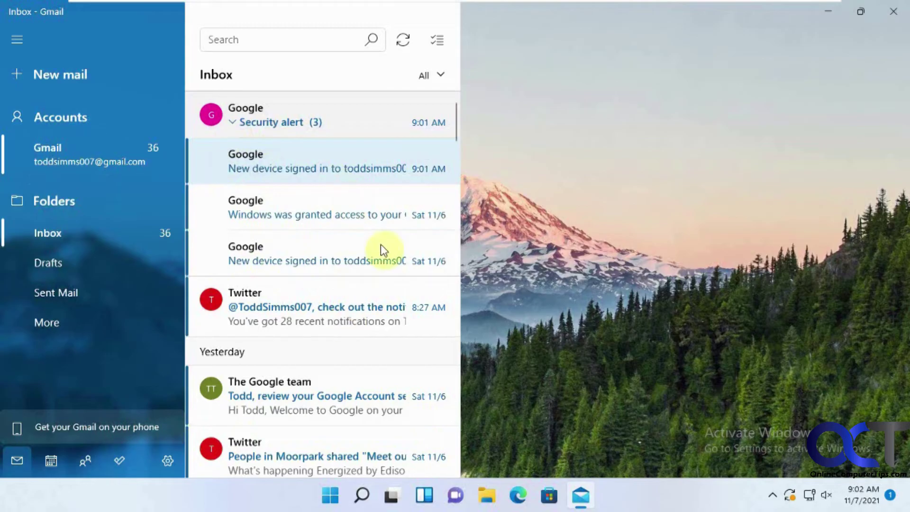
Launch Calendar and hide the My important events and Contacts calendars
click(893, 17)
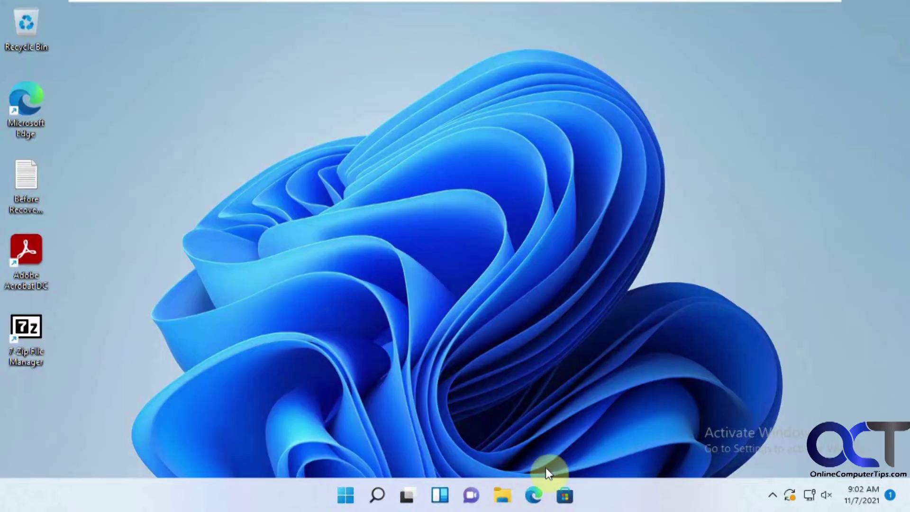
click(343, 495)
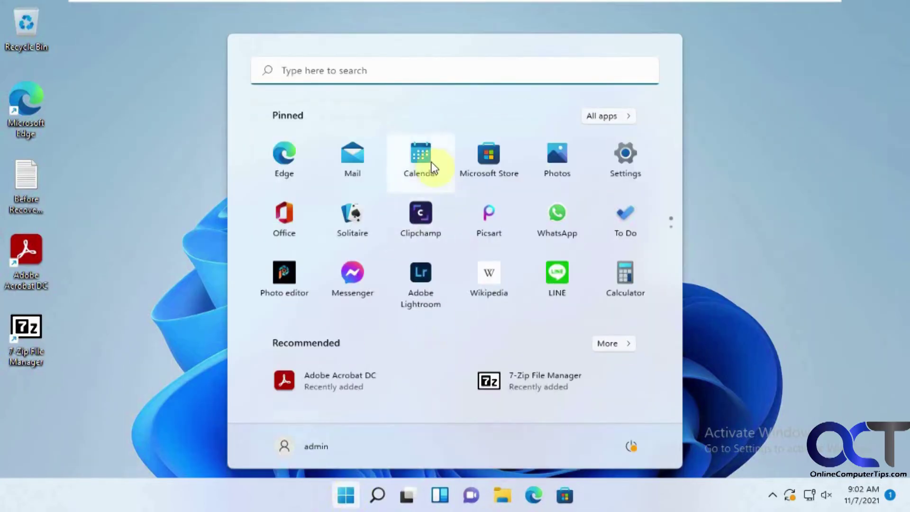
click(428, 160)
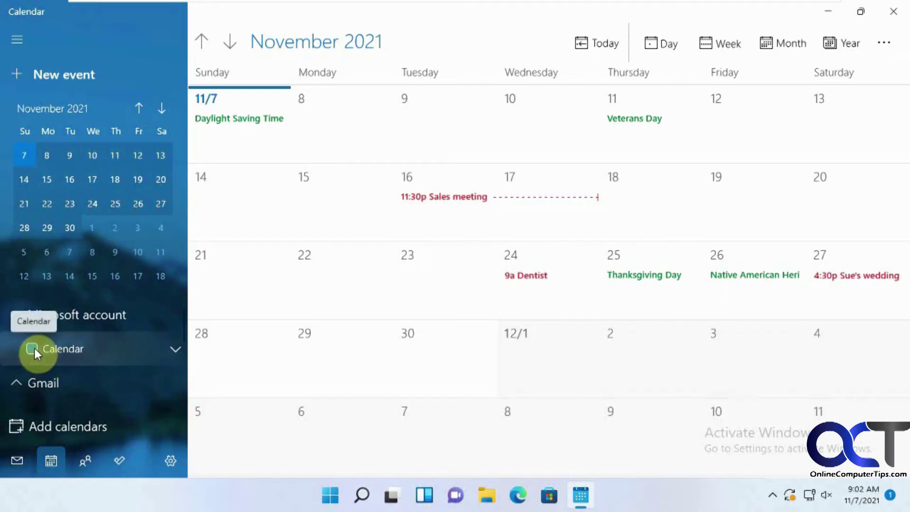
click(174, 350)
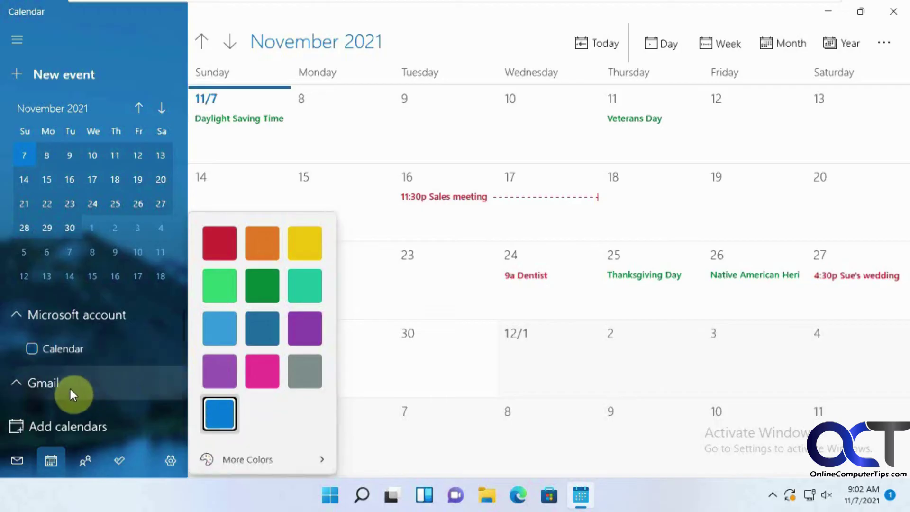
scroll(76, 386, down, 2)
scroll(78, 384, down, 2)
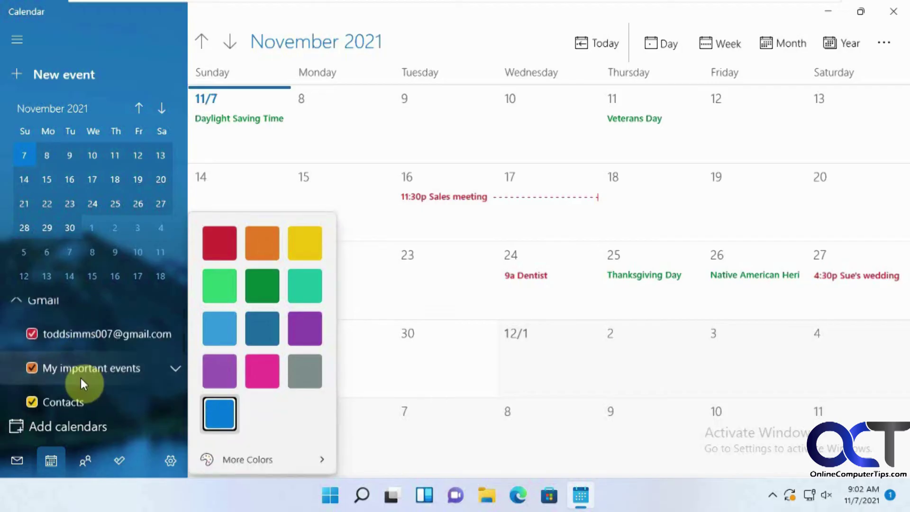
scroll(75, 340, down, 1)
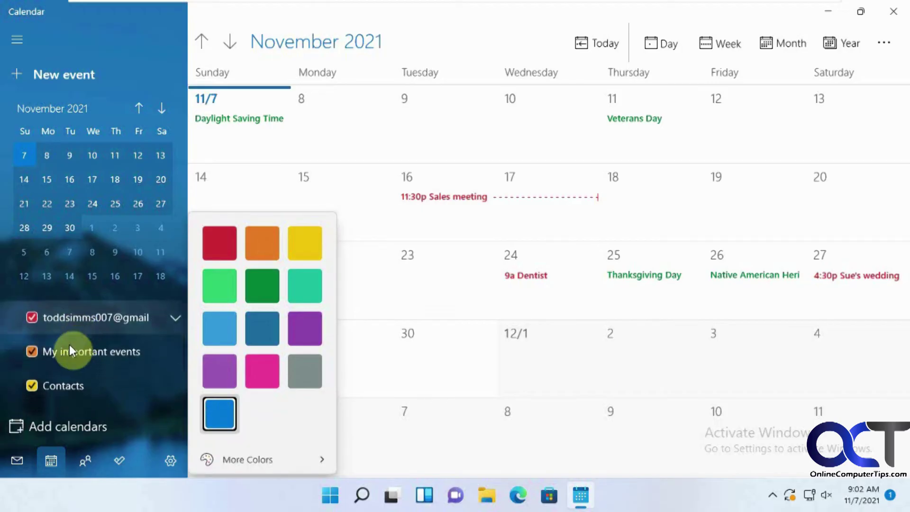
click(32, 351)
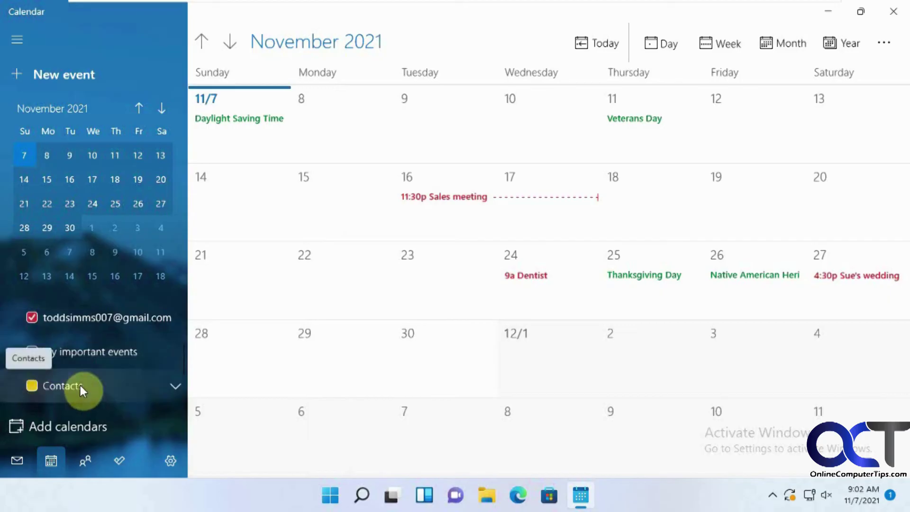
scroll(79, 385, down, 1)
click(32, 353)
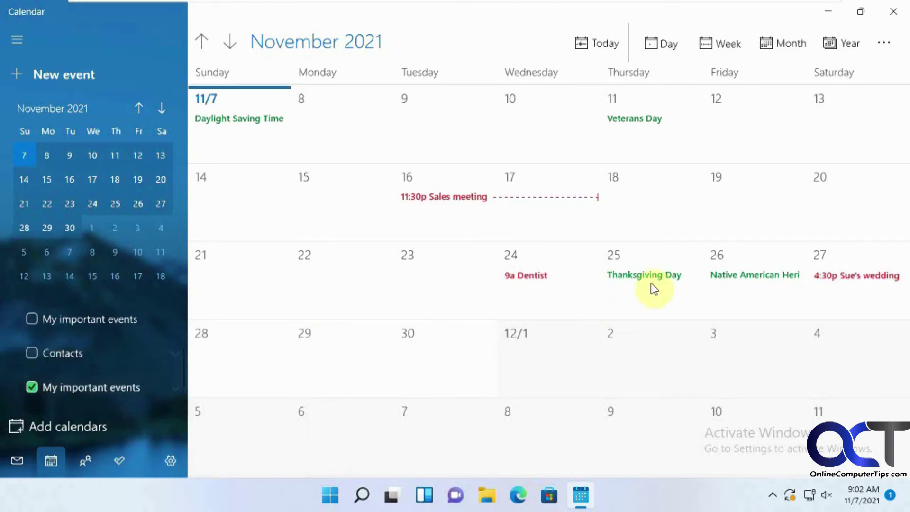
Hide the second My important events and Holidays in United States calendars, keeping the Gmail calendar shown
click(32, 386)
scroll(53, 387, down, 1)
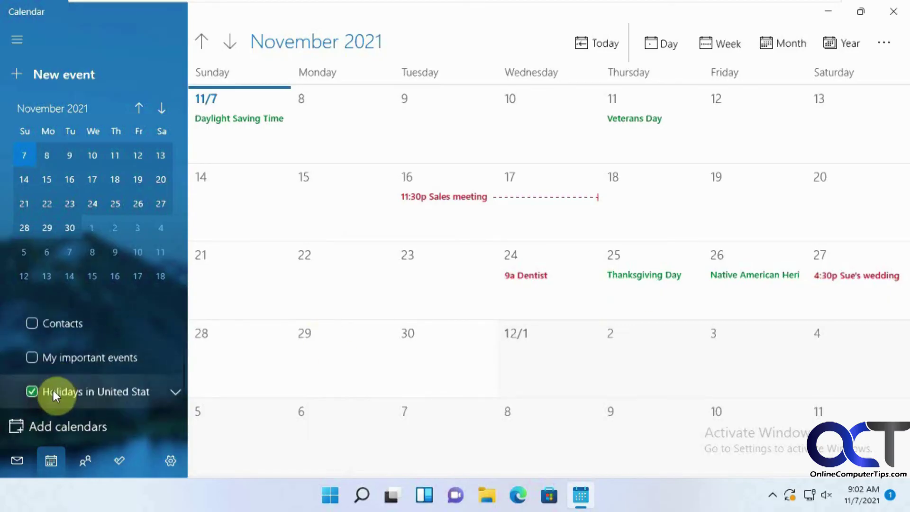
click(33, 391)
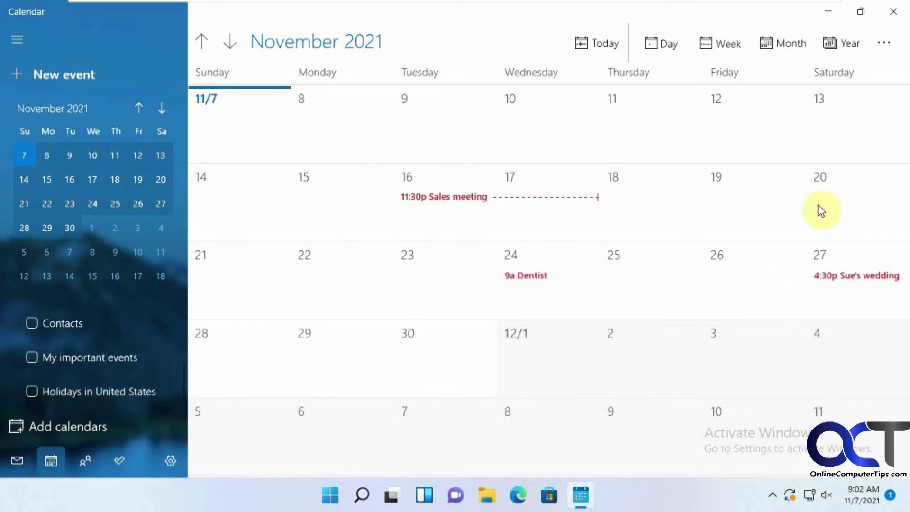
scroll(141, 368, up, 2)
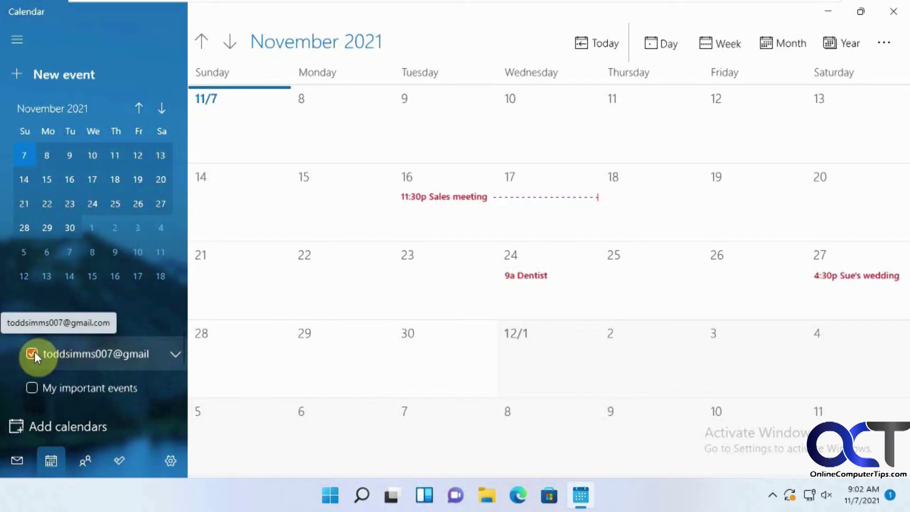
click(33, 353)
click(33, 352)
click(157, 380)
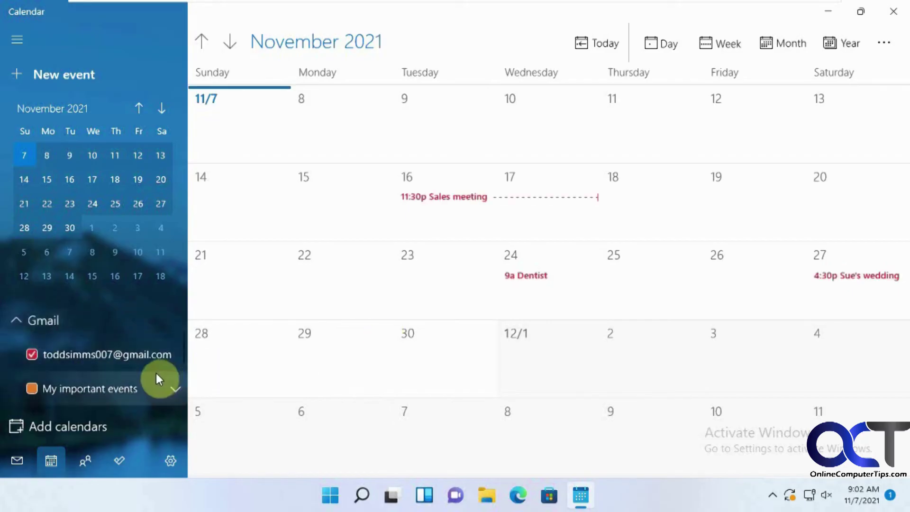
click(156, 379)
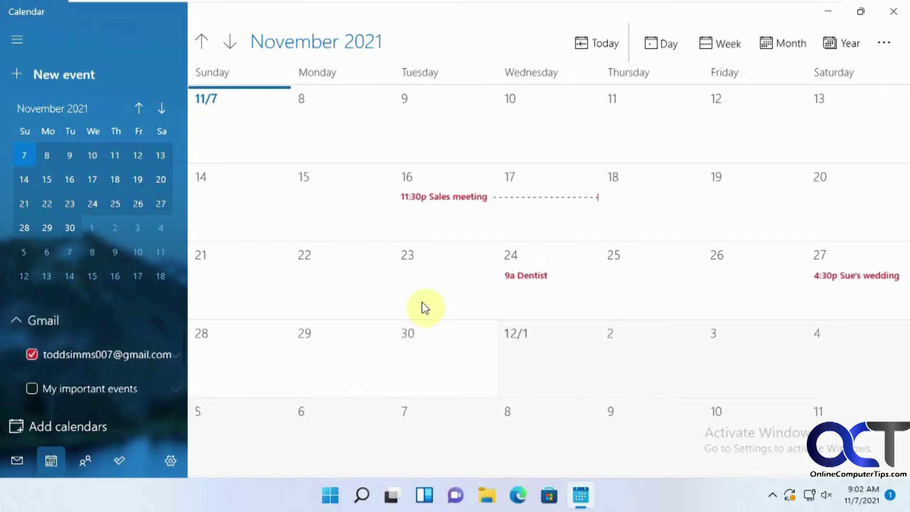
Check the Gmail contacts in People, then close People and Calendar
click(86, 459)
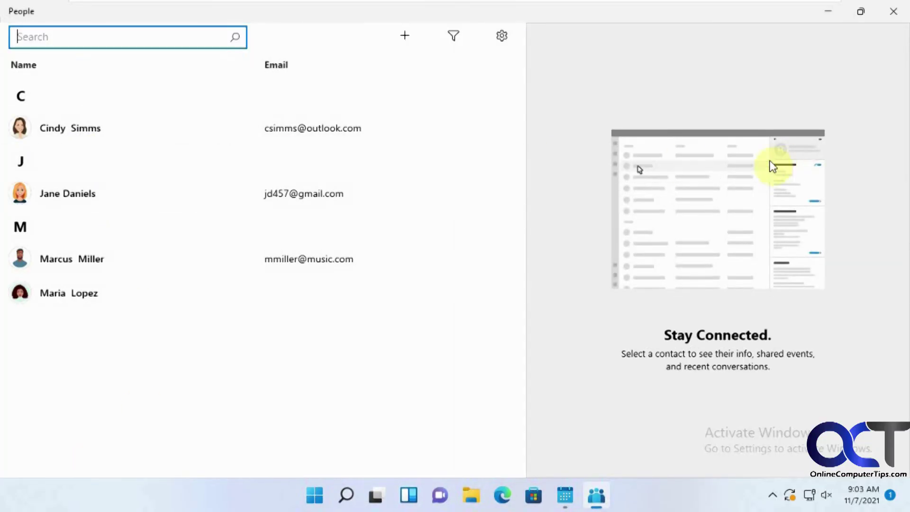
click(898, 18)
click(894, 9)
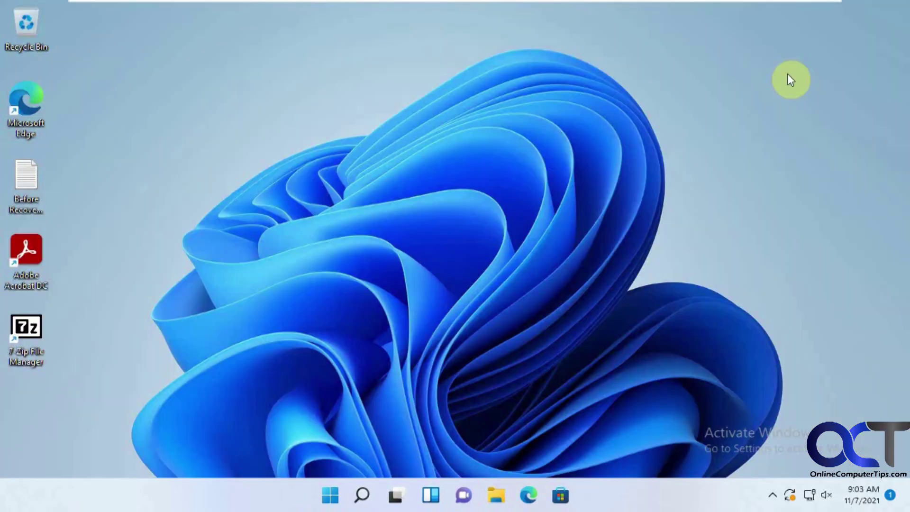
click(343, 500)
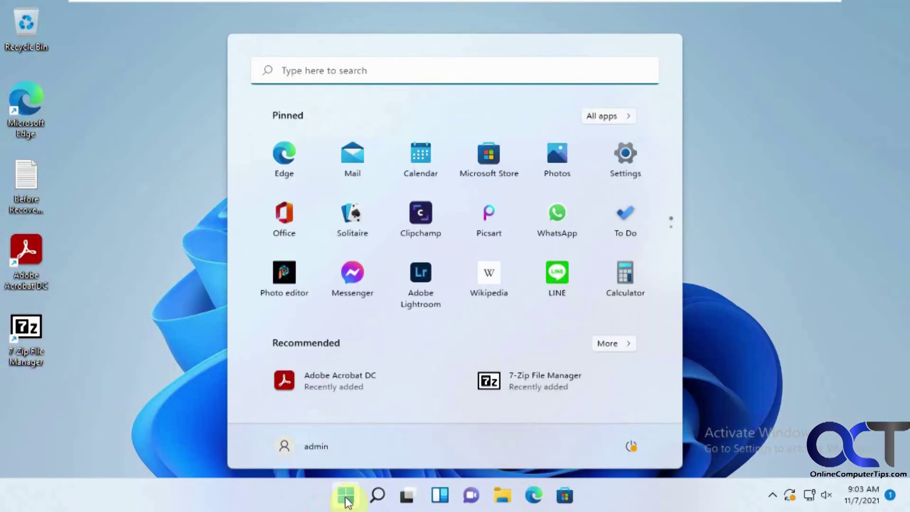
click(612, 156)
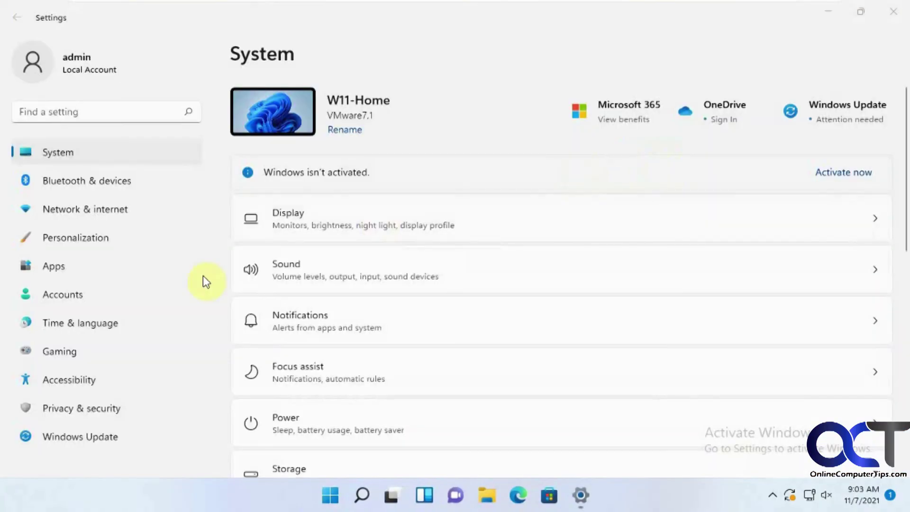
click(81, 298)
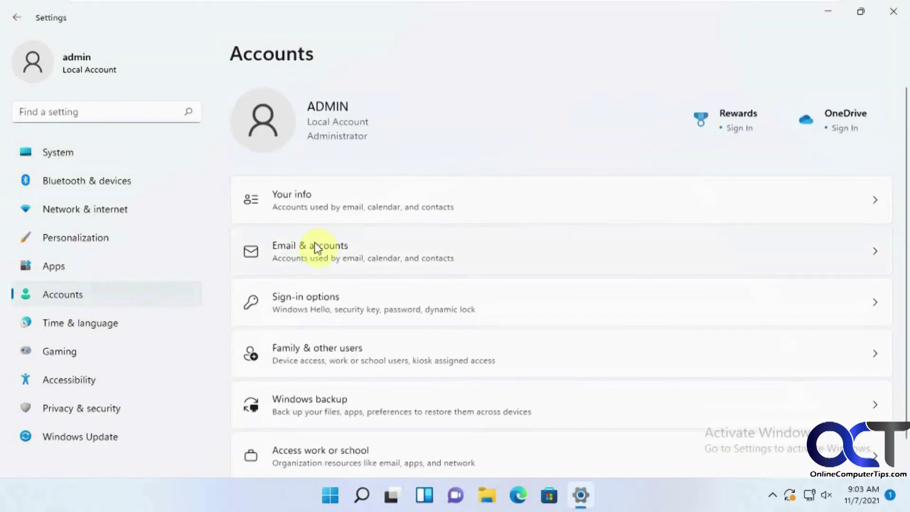
click(336, 255)
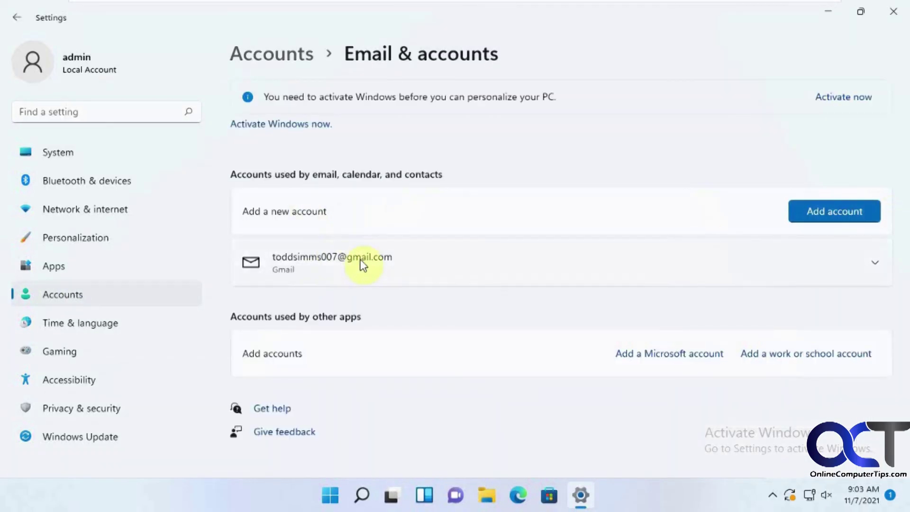
click(866, 268)
click(827, 305)
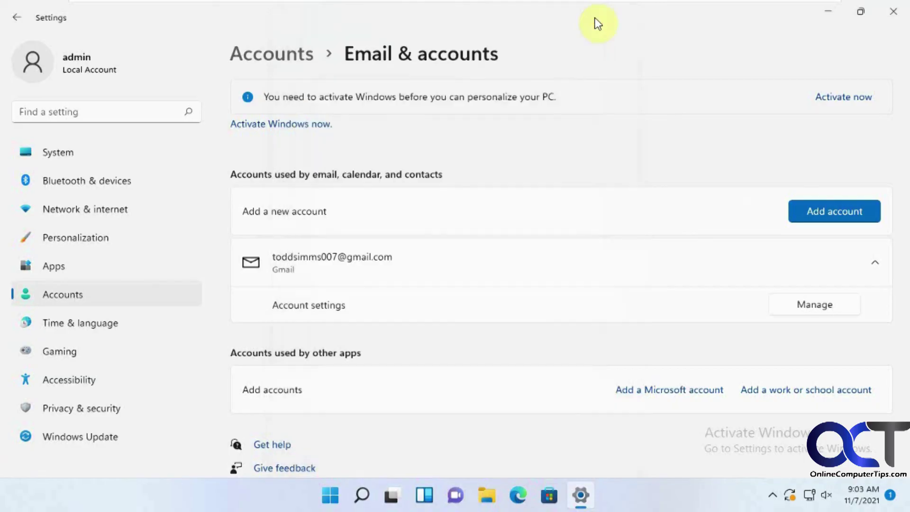
click(885, 20)
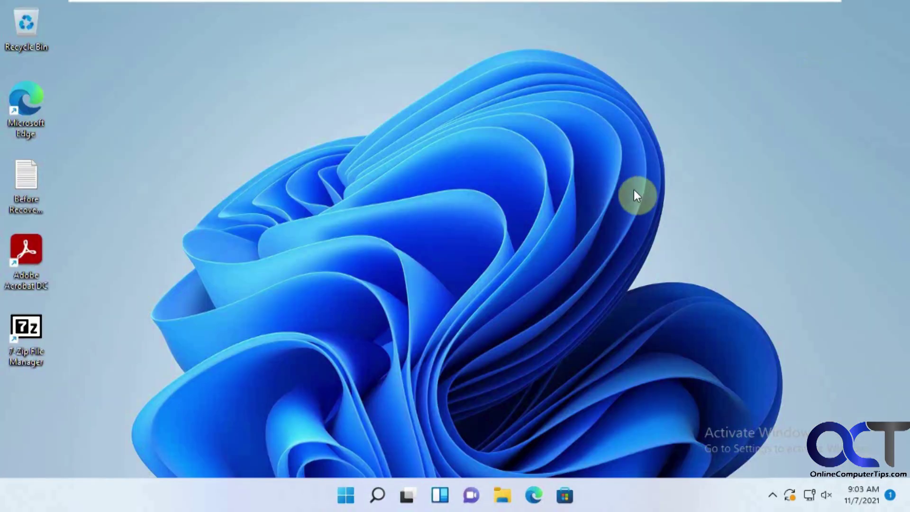